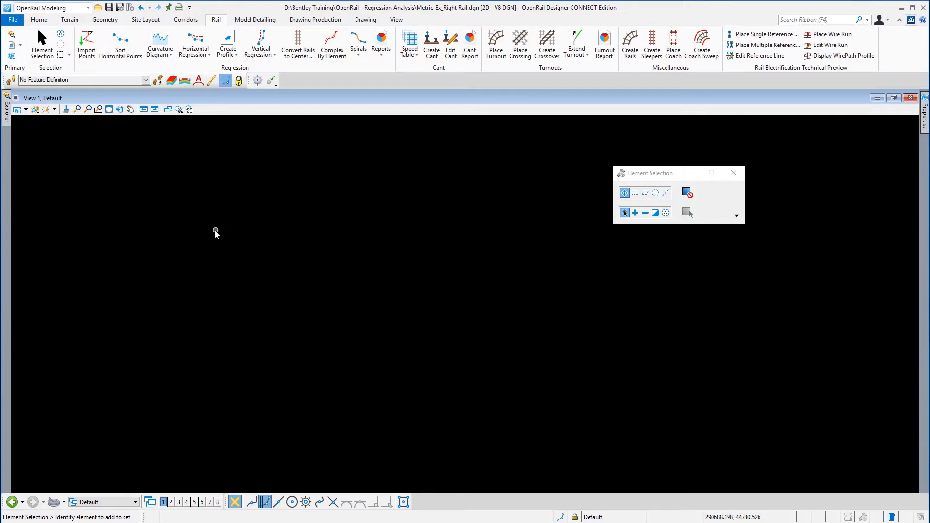
- Open Metric-Ex_Left Rail.dgn and load LeftRailXY_m.csv for horizontal point import, skipping the station-offset element
left_click(15, 19)
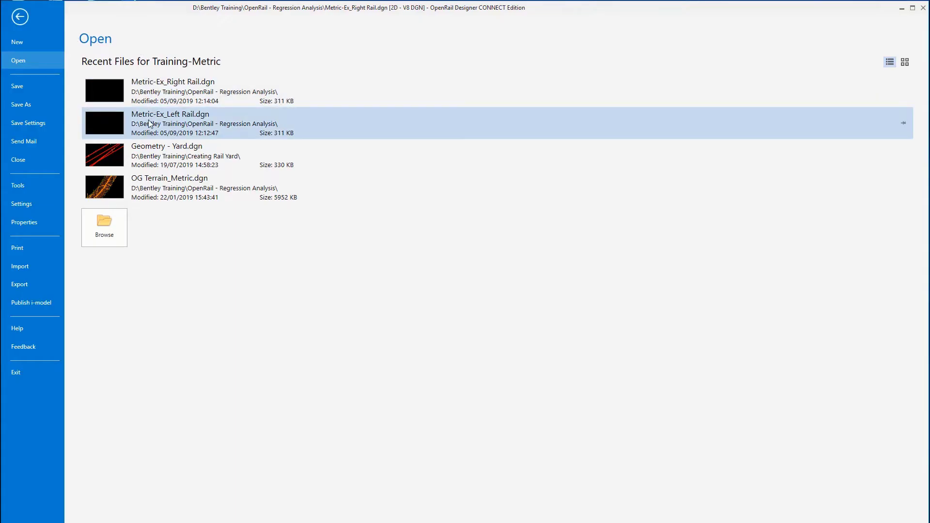
key("Escape")
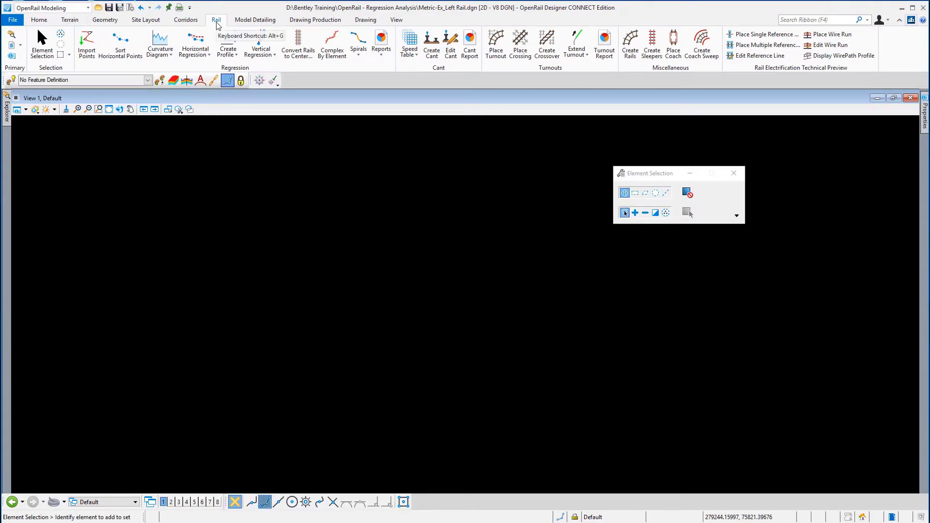
left_click(86, 54)
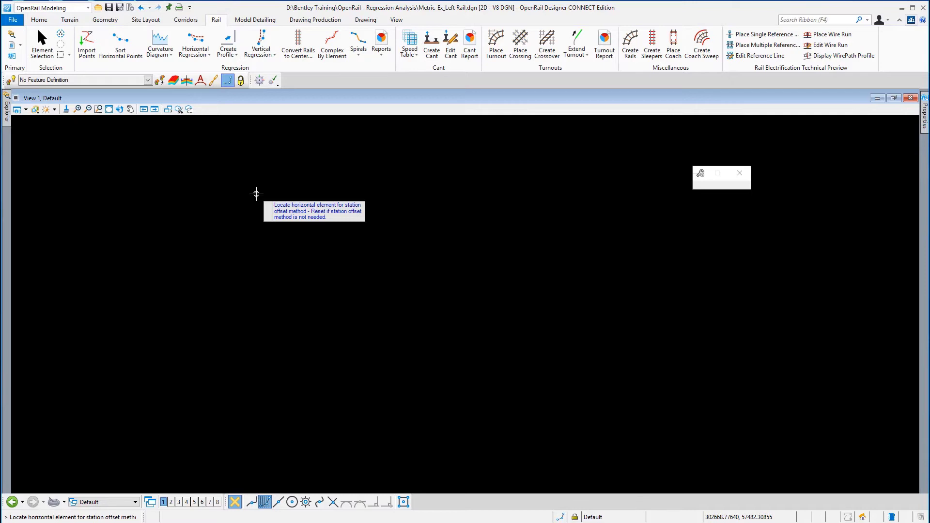
right_click(256, 194)
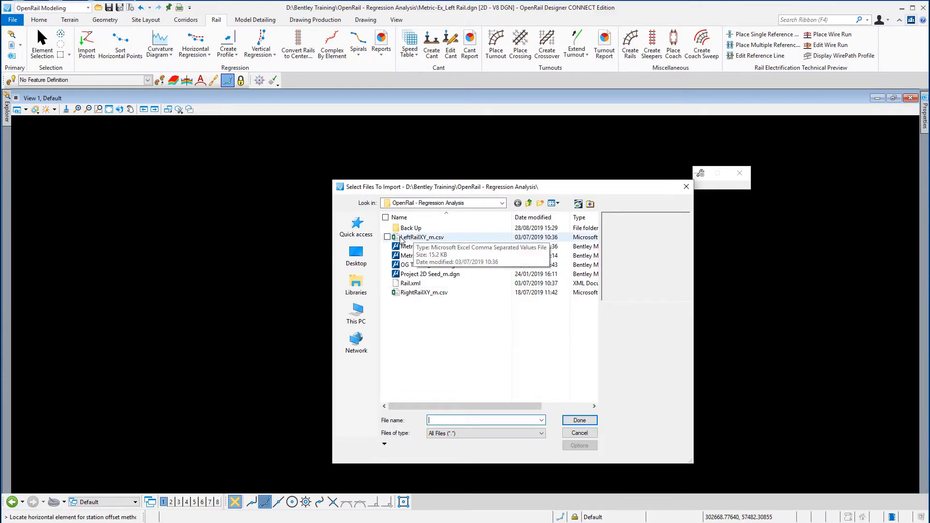
left_click(440, 238)
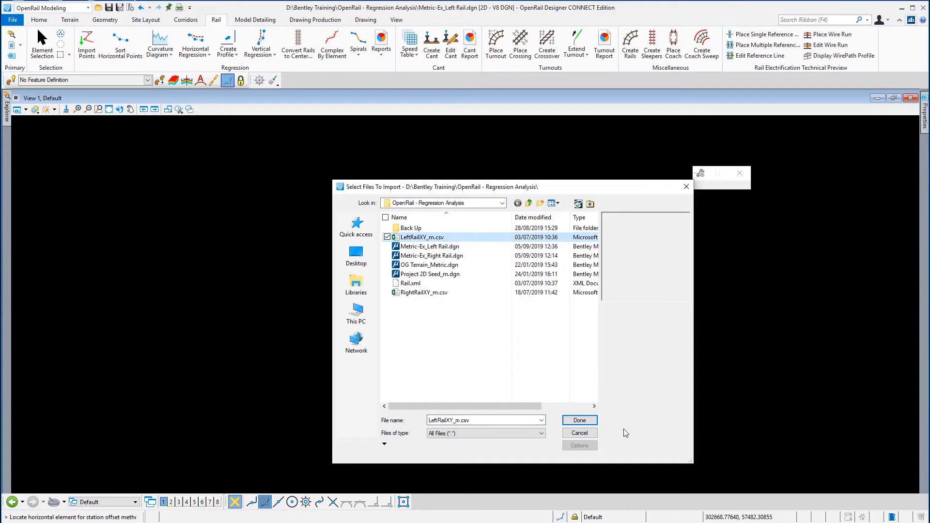
left_click(583, 420)
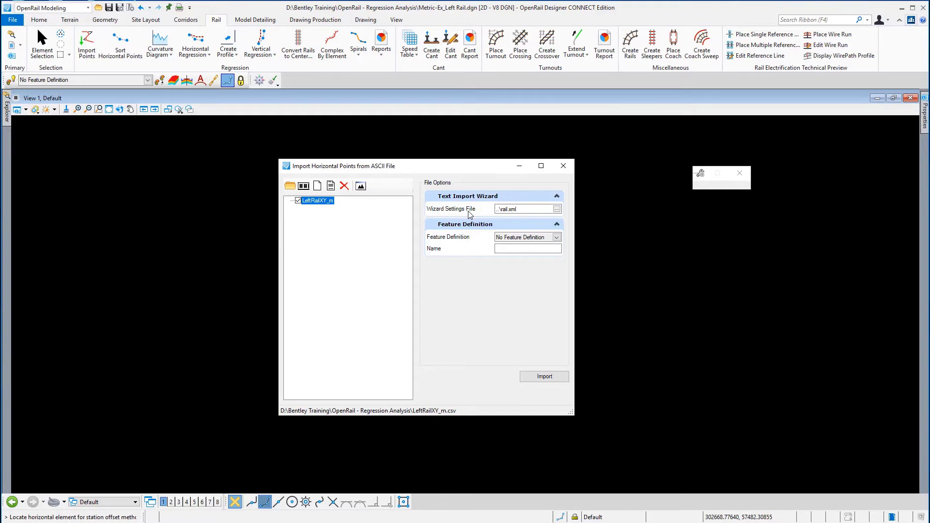
- Assign the Regression Point_LT feature definition to the left rail points and name them LPnt
left_click(557, 237)
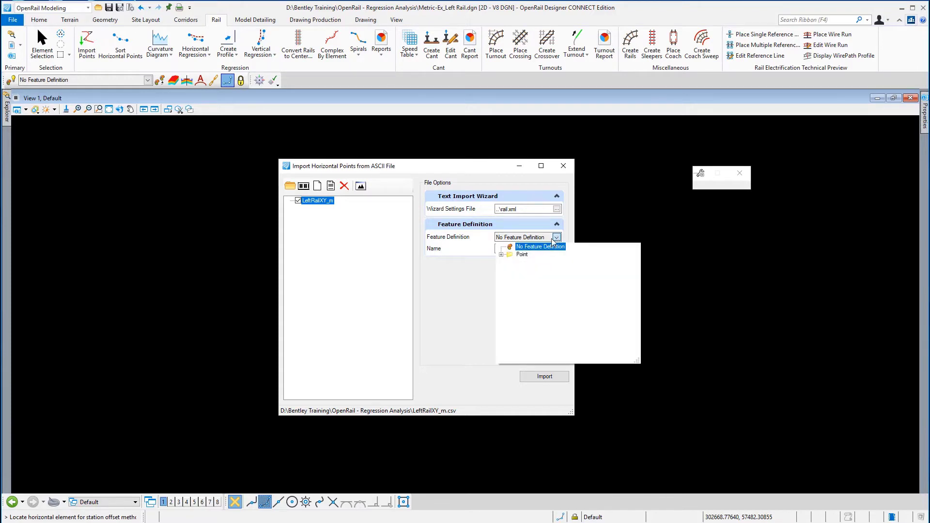
left_click(501, 255)
left_click(510, 270)
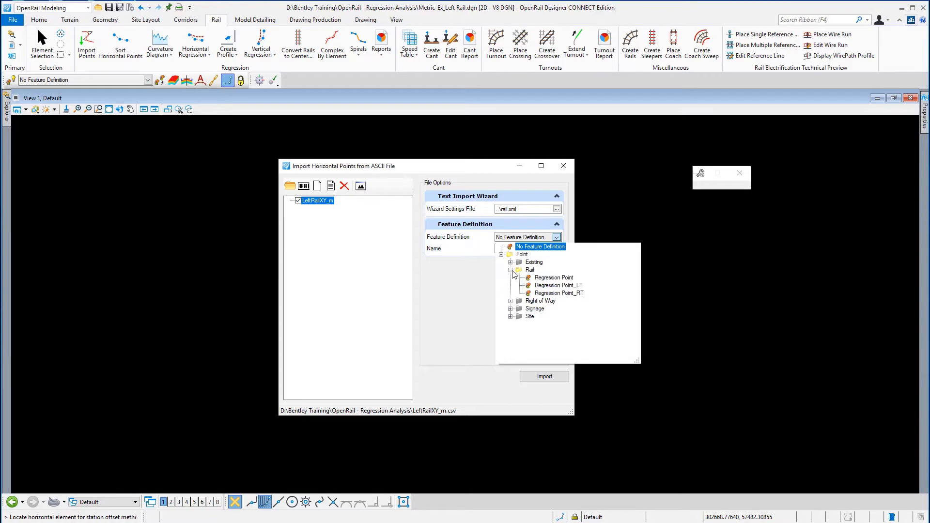
left_click(572, 286)
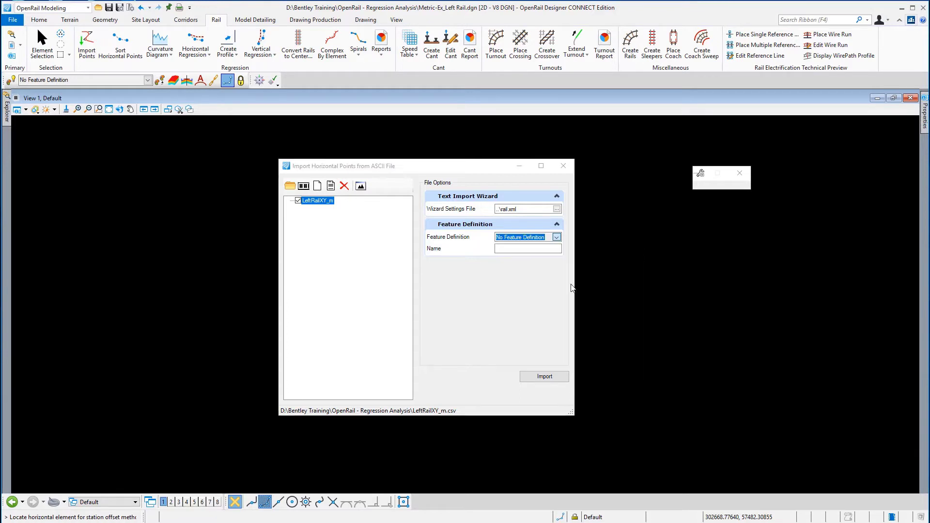
left_click(499, 252)
key("BackSpace")
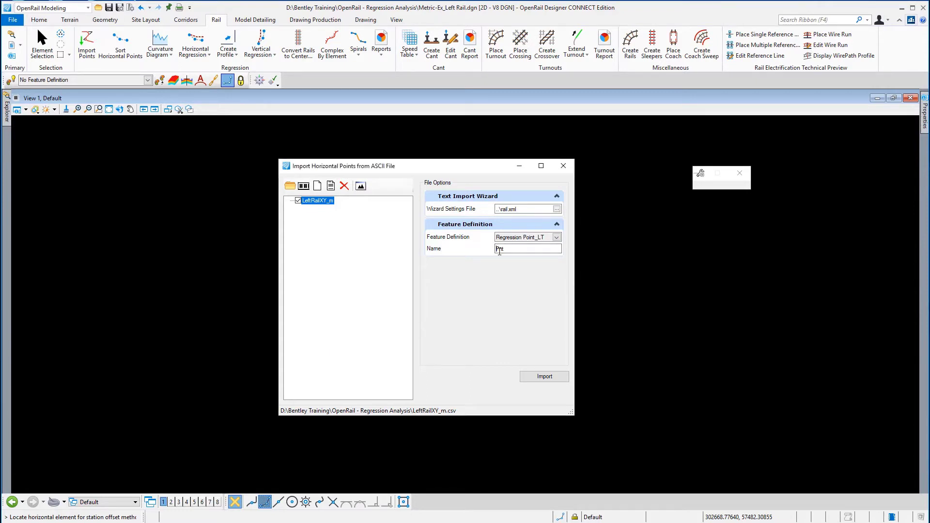
type("L")
- Import the left rail points and fit the view to them
left_click(544, 376)
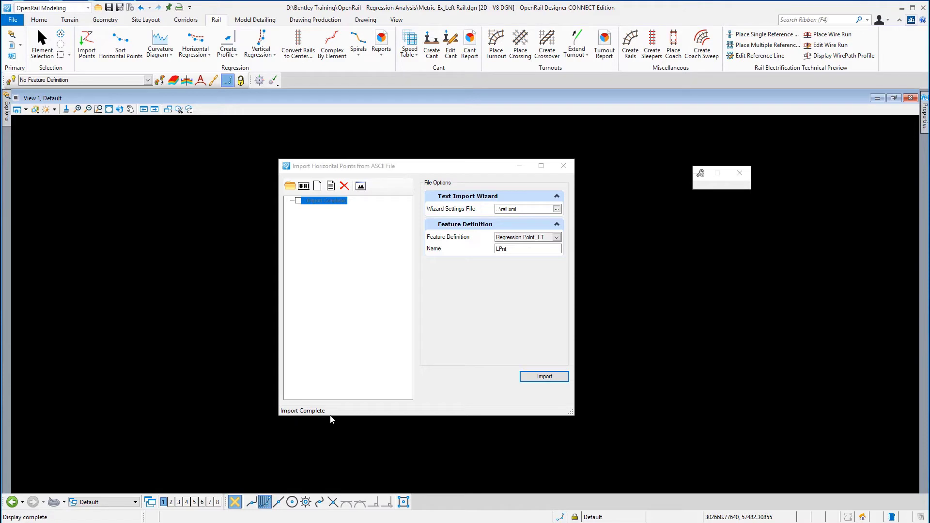
left_click(564, 166)
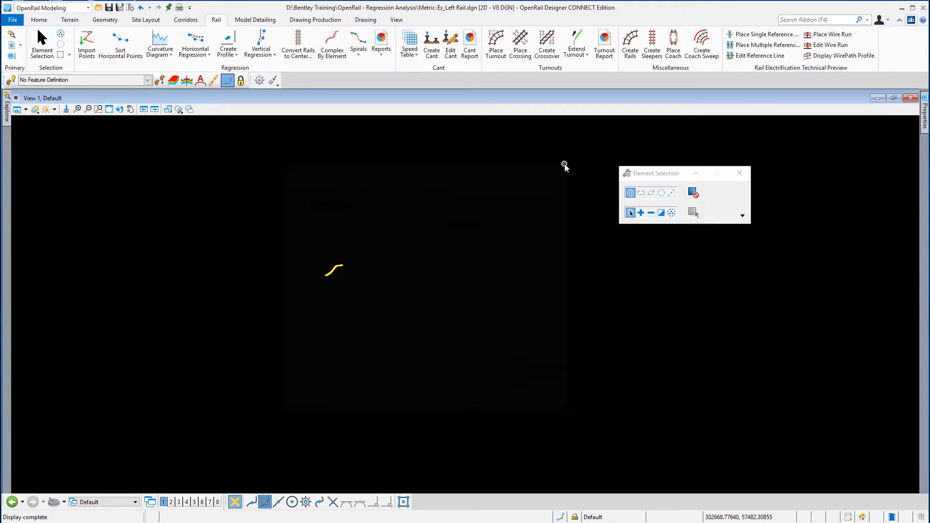
left_click(108, 109)
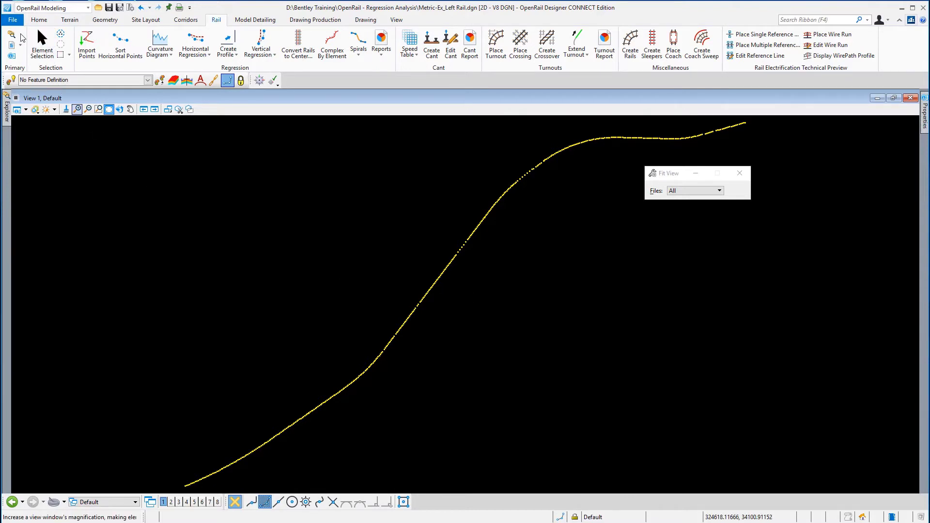
- Open Metric-Ex_Right Rail.dgn and load RightRailXY_m.csv for horizontal point import, skipping the station-offset element
left_click(13, 21)
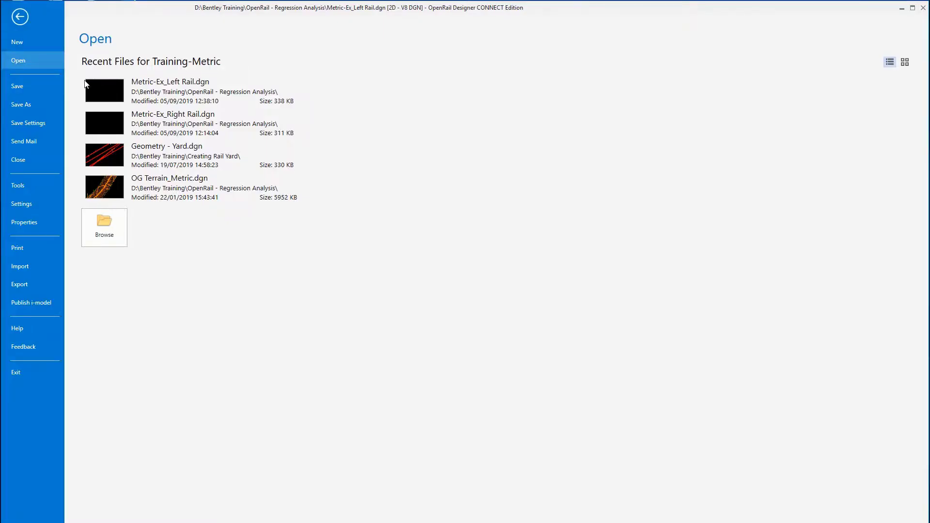
left_click(182, 120)
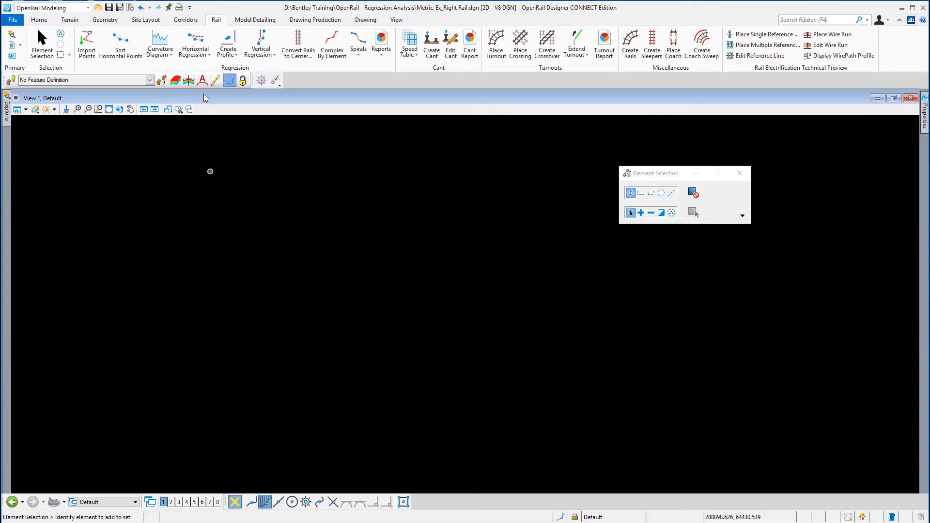
left_click(85, 57)
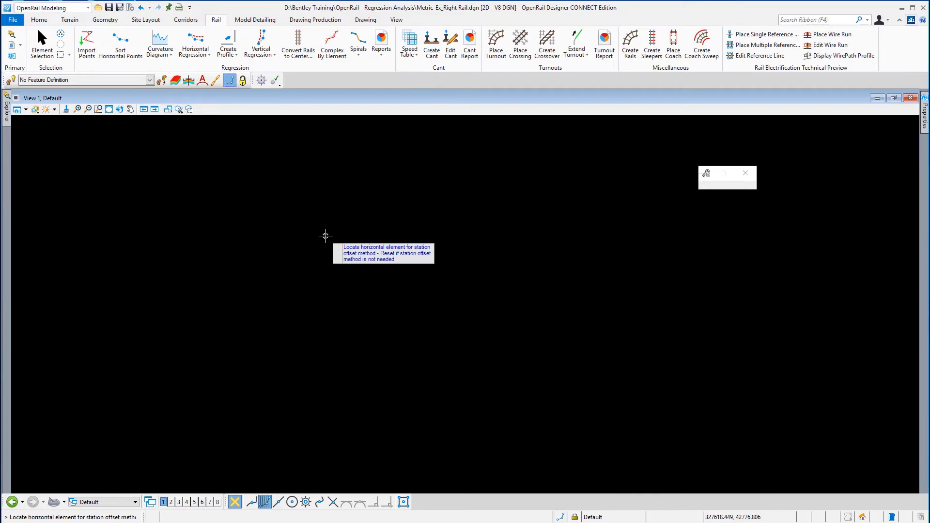
right_click(326, 236)
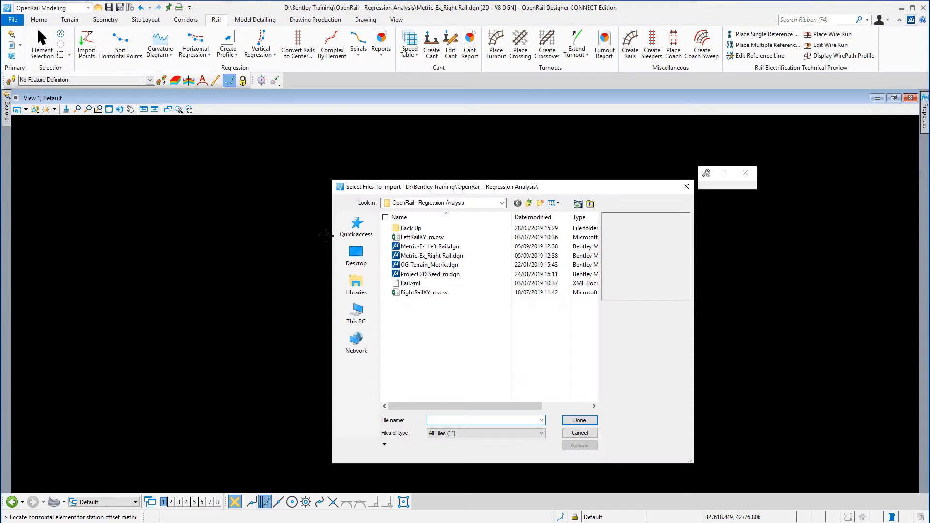
left_click(421, 293)
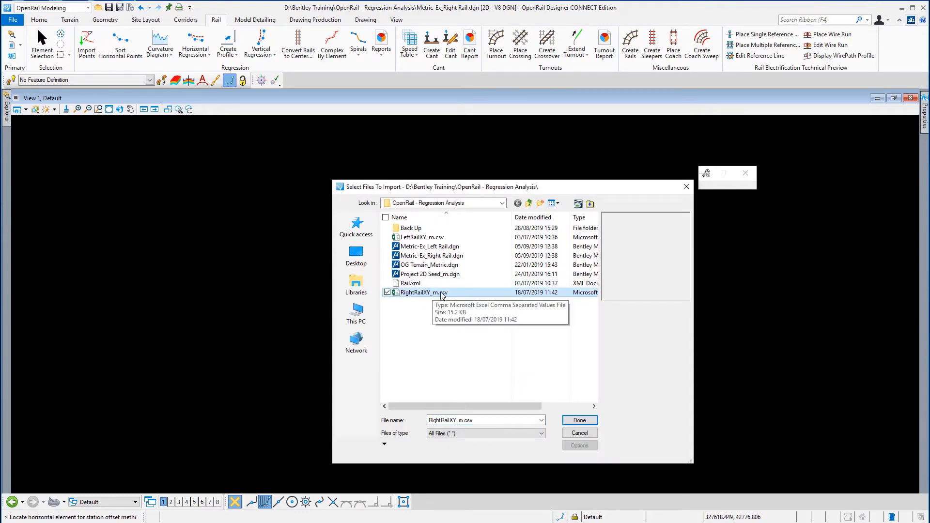
left_click(581, 421)
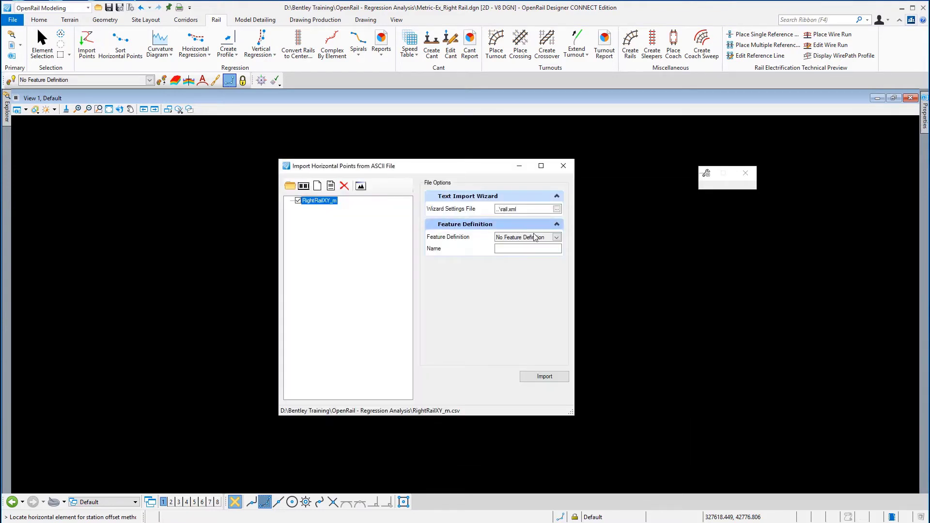
- Assign the Regression Point_RT feature definition to the right rail points and name them RPnt
left_click(557, 238)
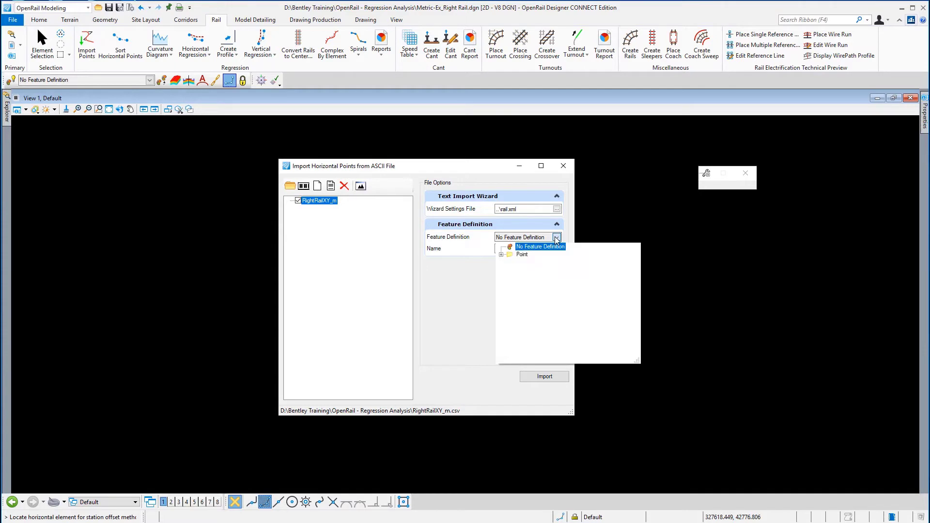
left_click(502, 255)
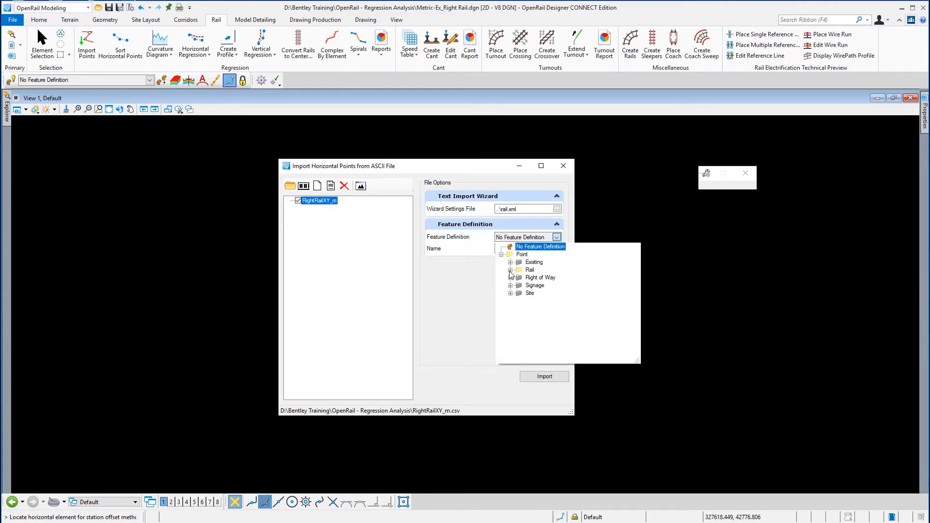
left_click(510, 270)
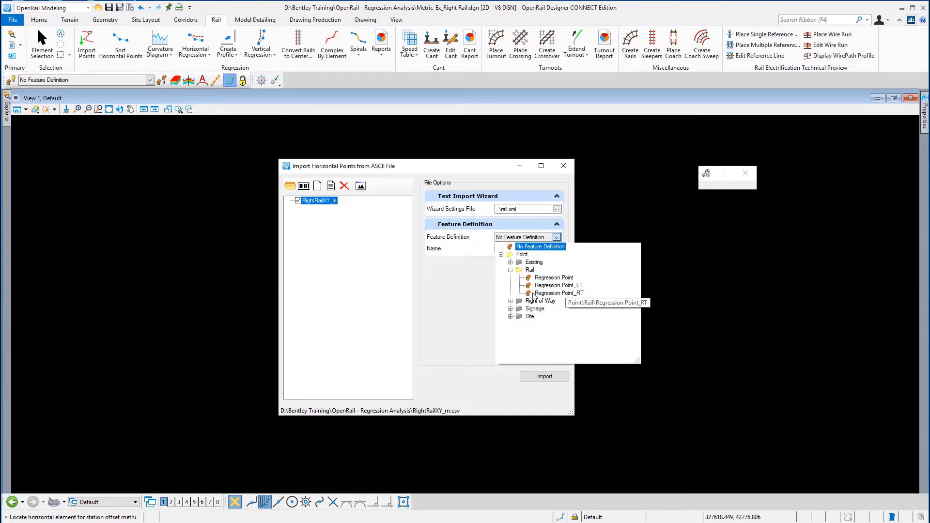
left_click(574, 293)
left_click(512, 250)
type("RPnt")
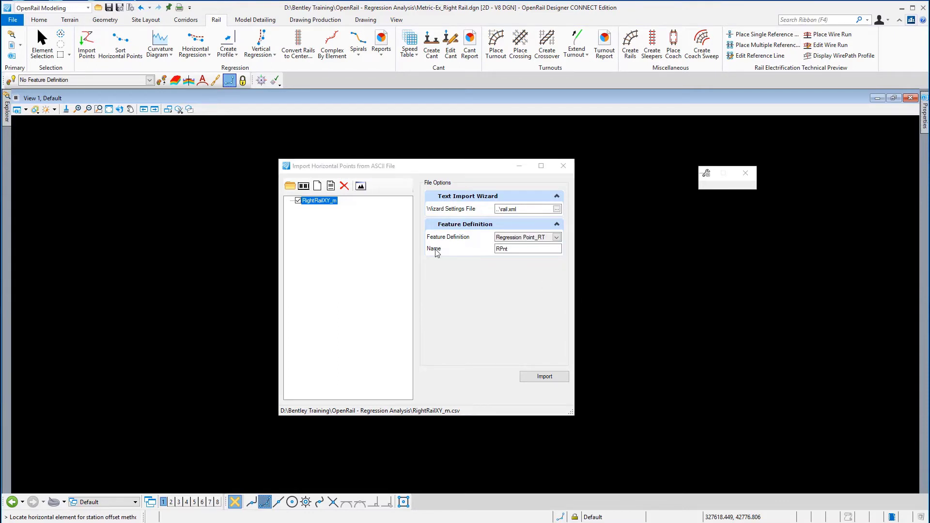
- Import the right rail points and fit the view to them
left_click(548, 378)
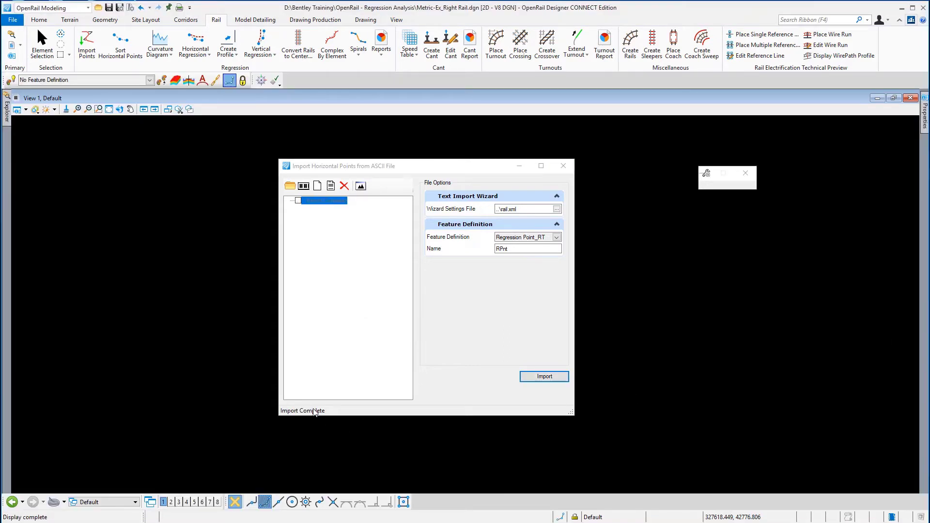
left_click(563, 166)
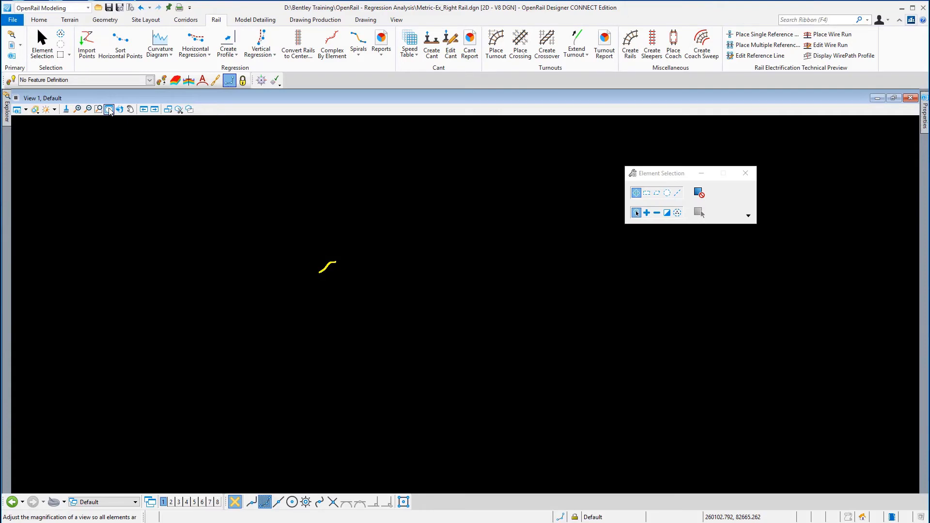
left_click(109, 109)
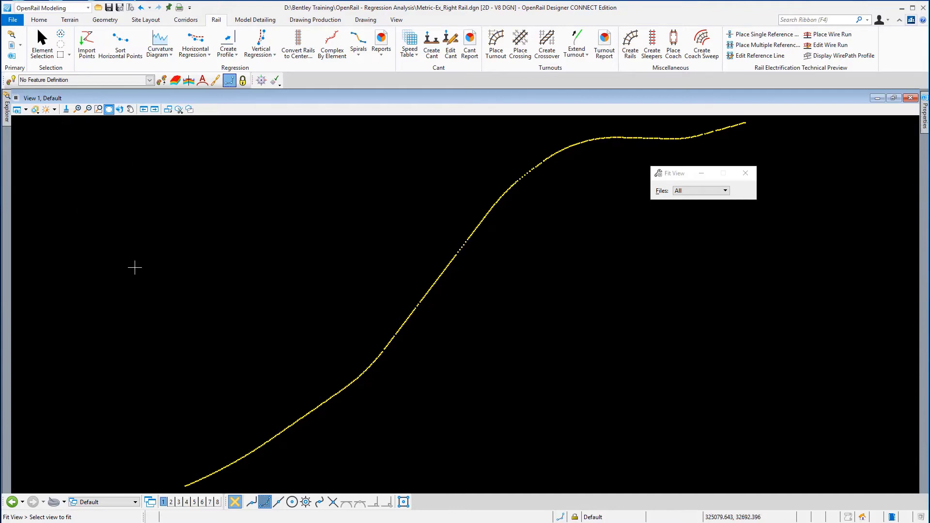
- Reopen Metric-Ex_Left Rail.dgn and fit the view to the left rail points
left_click(13, 19)
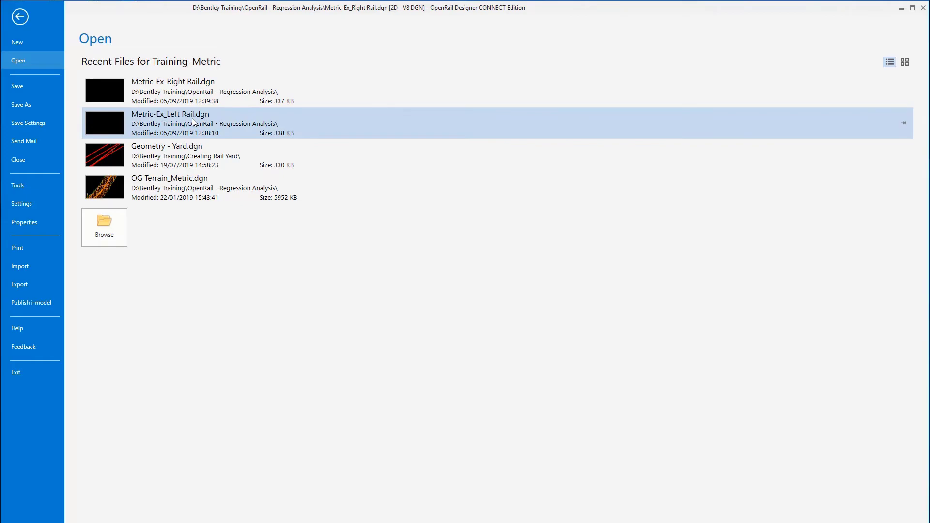
left_click(192, 118)
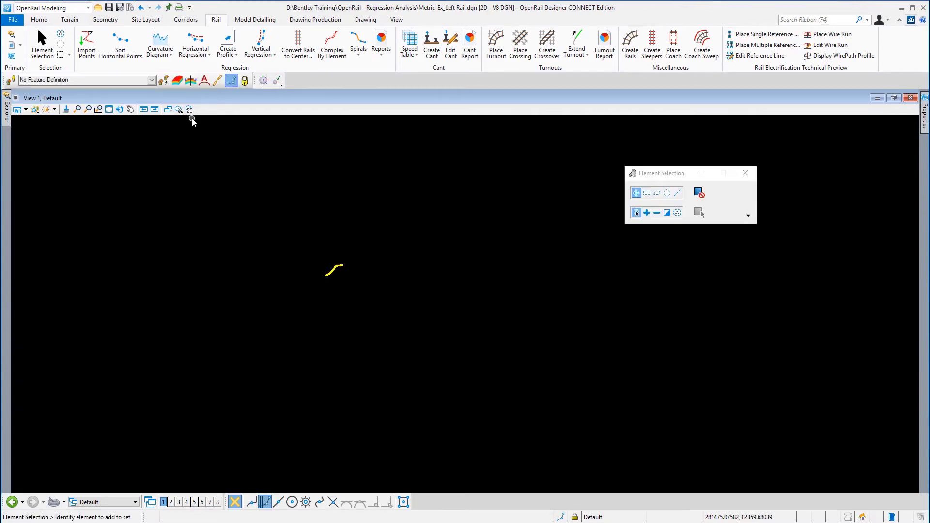
left_click(109, 109)
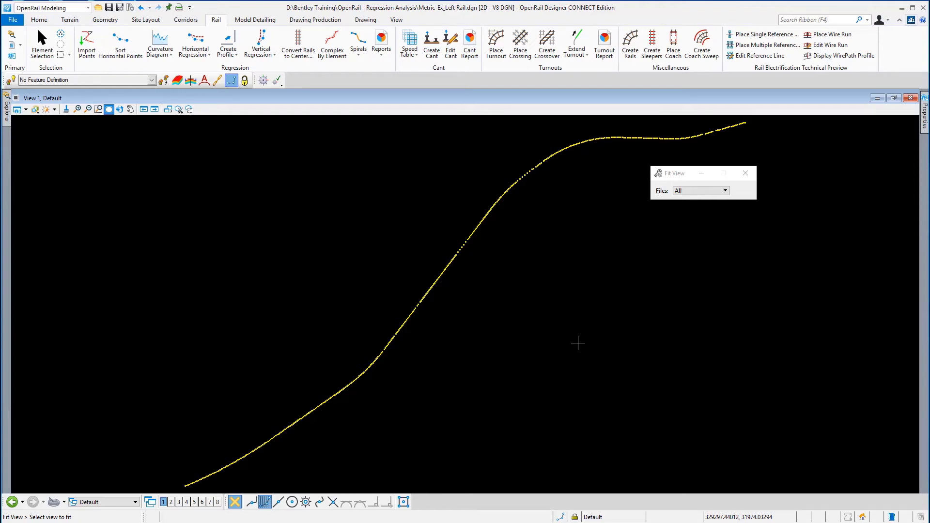
- Select all left rail points and add them to Sort Horizontal Points with the name prefix "ex Left Rail"
left_click(60, 34)
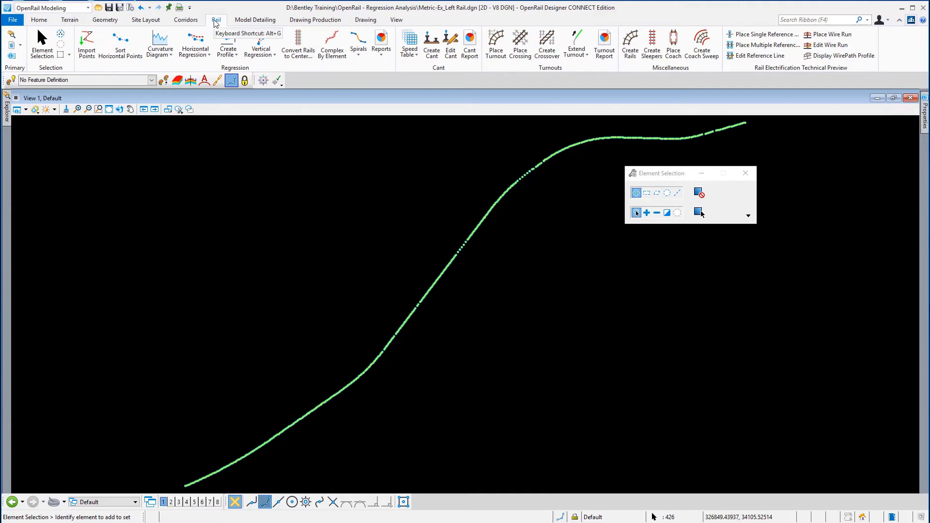
left_click(132, 59)
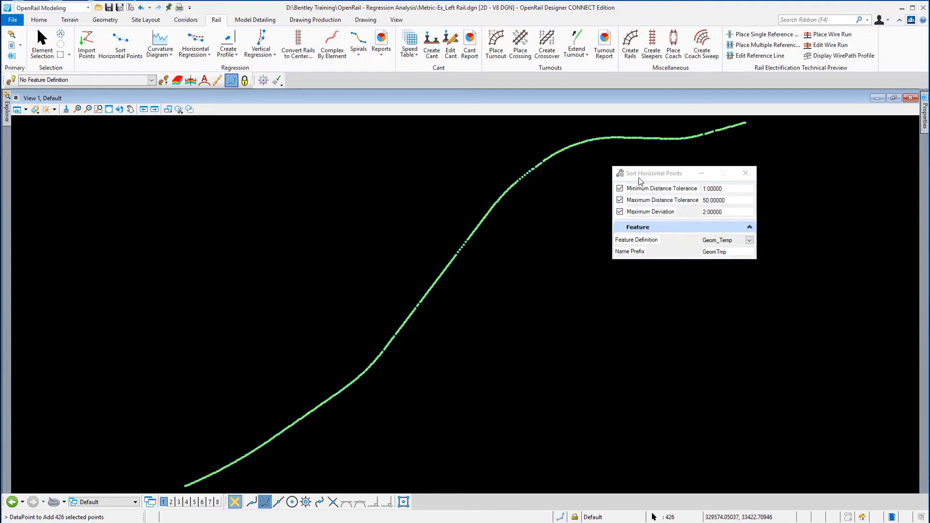
left_click(727, 191)
left_click(734, 213)
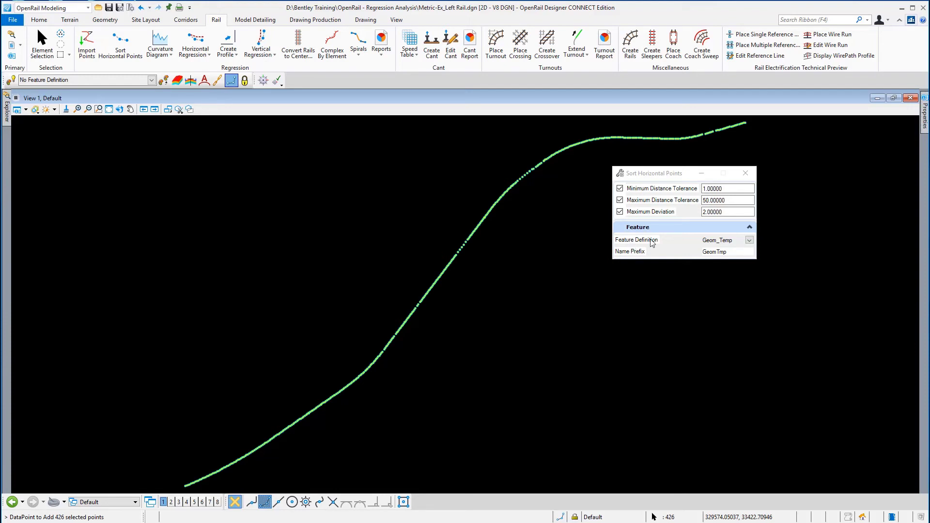
left_click(712, 252)
double_click(712, 252)
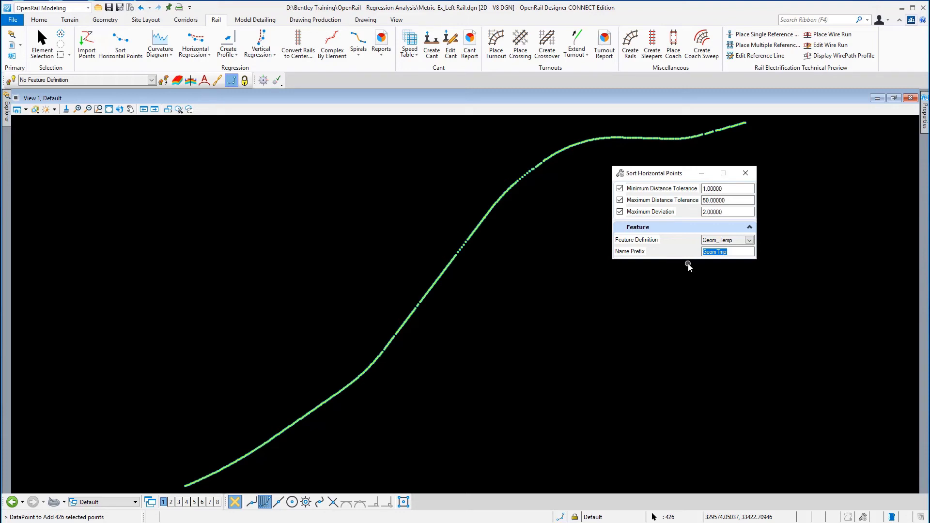
type("ex Left Rail")
left_click(276, 231)
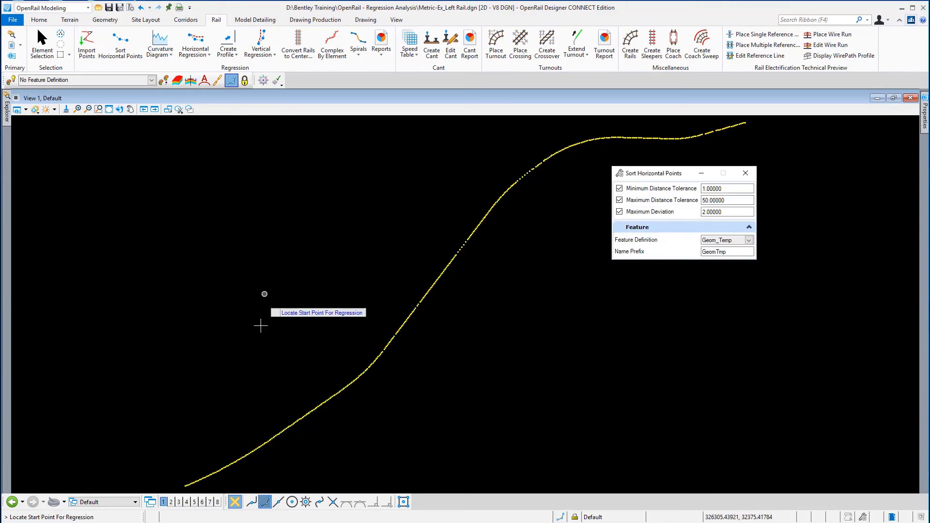
- Define the left rail regression's start at the southwestern end point and its direction with the adjacent second point
middle_click_drag(280, 384, 376, 262)
scroll(297, 314, "up", 3)
scroll(315, 312, "up", 2)
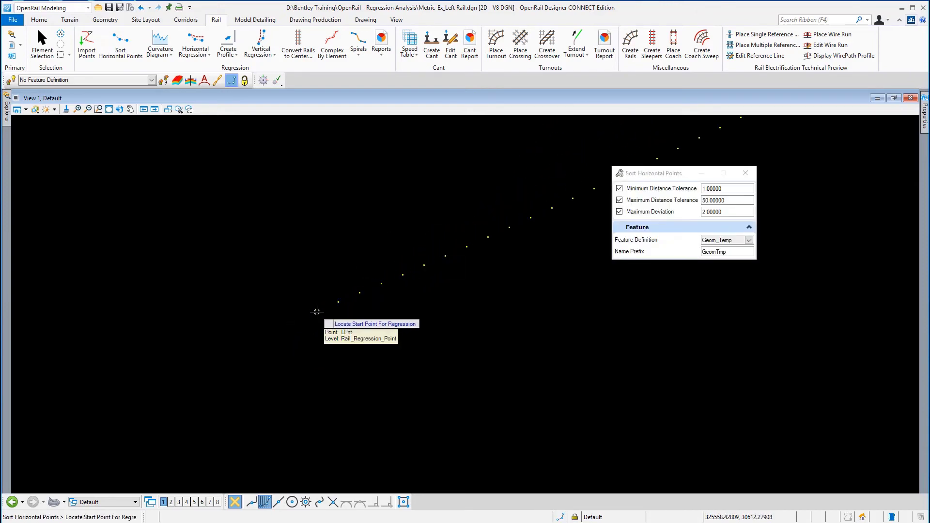
left_click(317, 311)
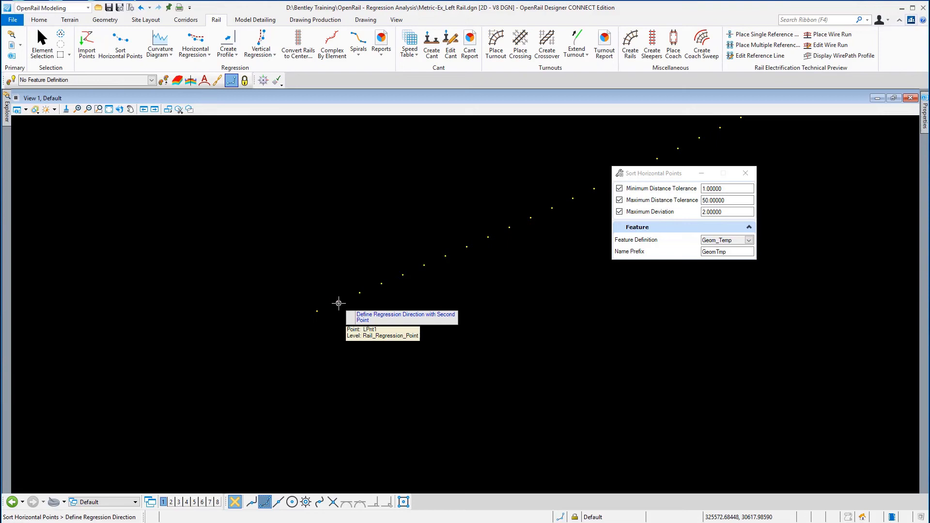
left_click(338, 303)
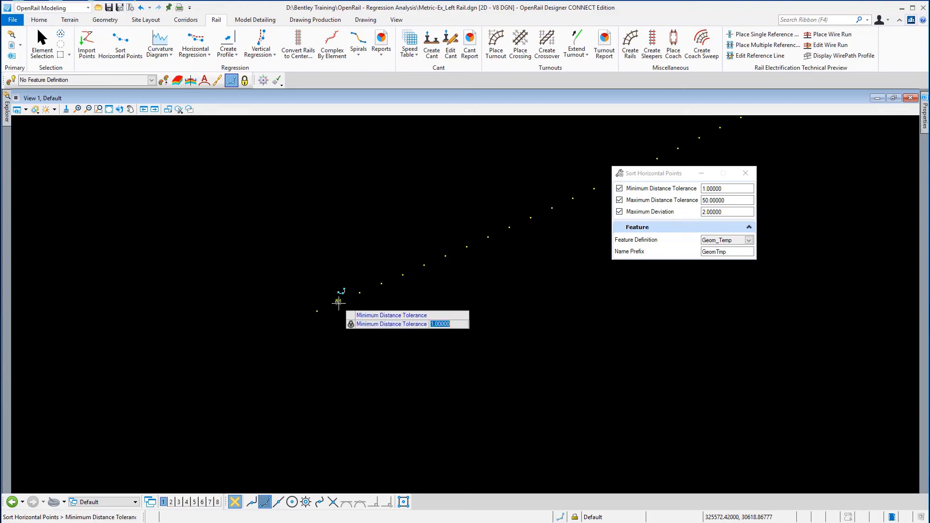
- Accept minimum distance tolerance 1, maximum distance tolerance 50 and maximum deviation 2 to sort the left rail points into a line string
left_click(296, 211)
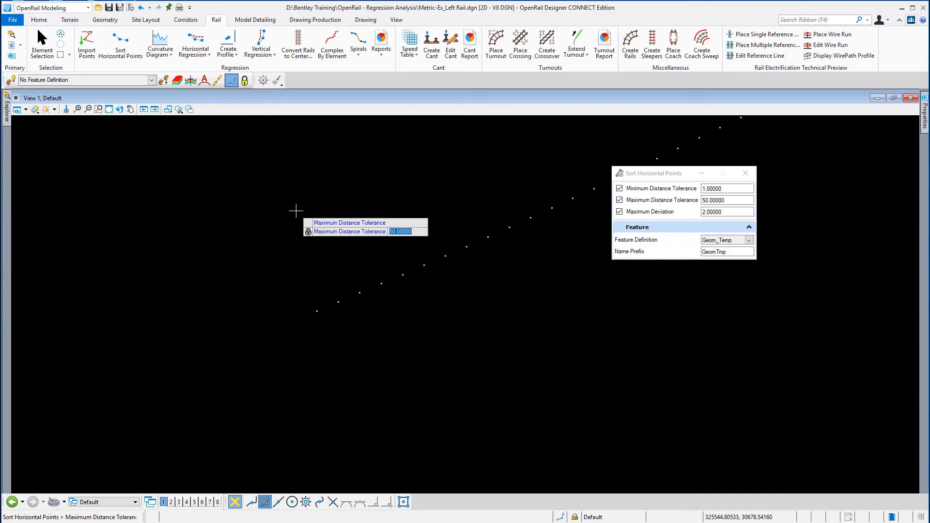
left_click(295, 211)
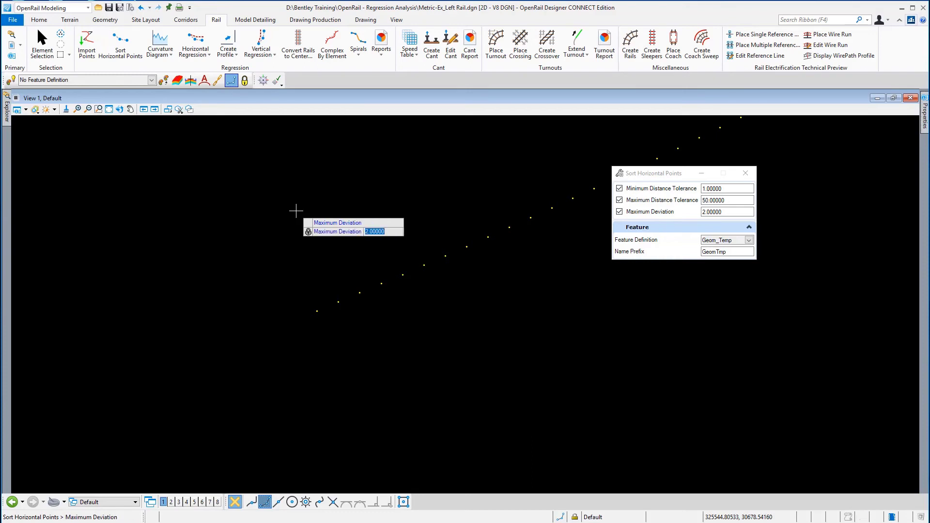
left_click(296, 211)
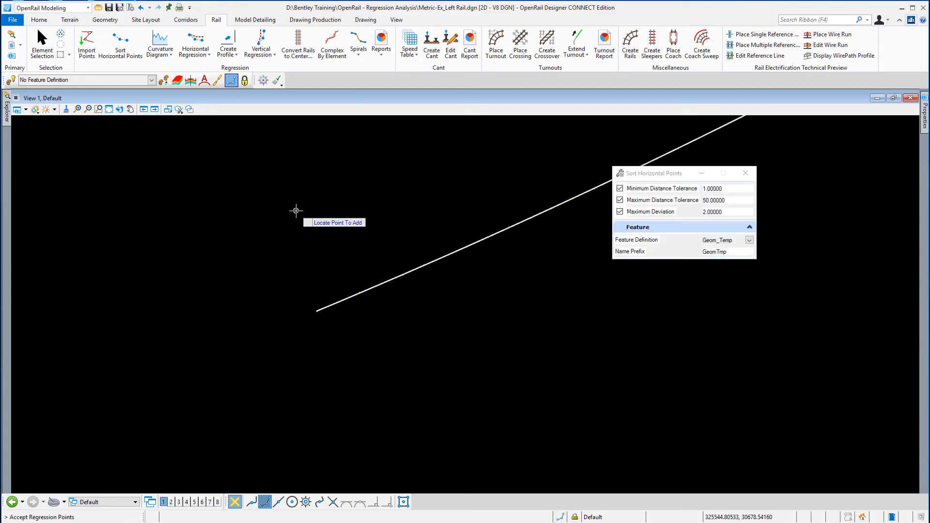
left_click(296, 210)
left_click(41, 58)
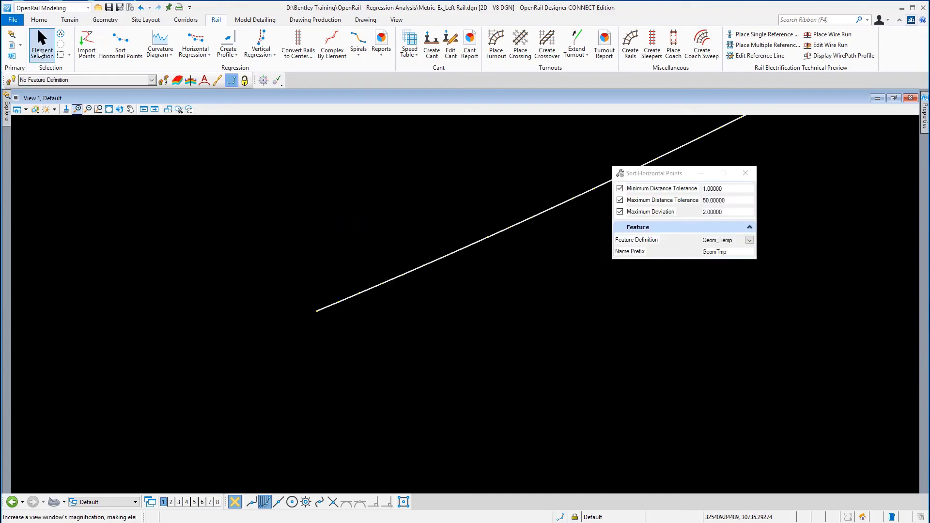
- Inspect the sorted left rail line string up close near its middle and check its feature information
left_click(109, 109)
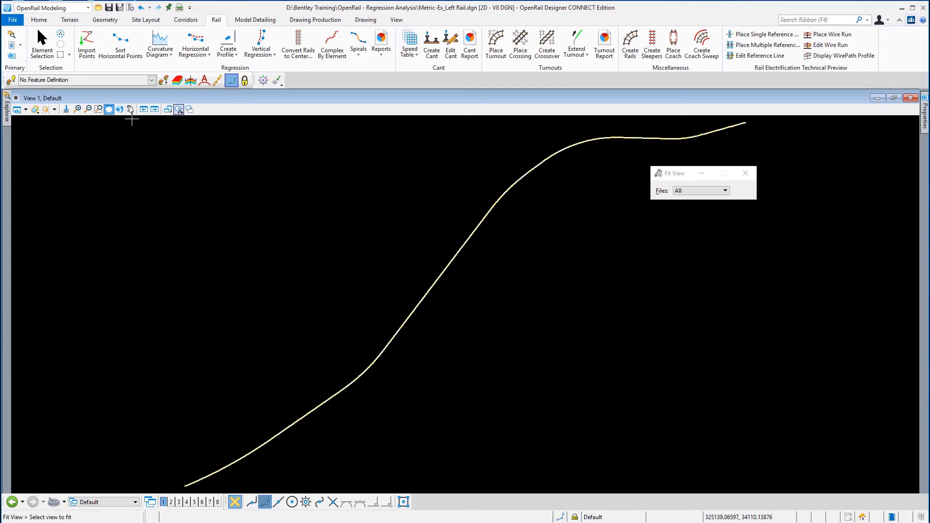
left_click(99, 108)
left_click(447, 241)
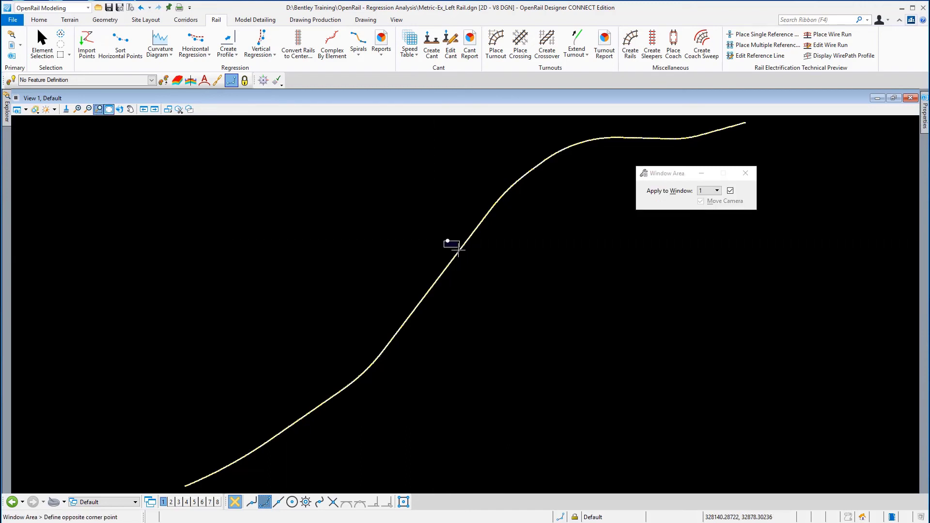
left_click(466, 258)
right_click(559, 297)
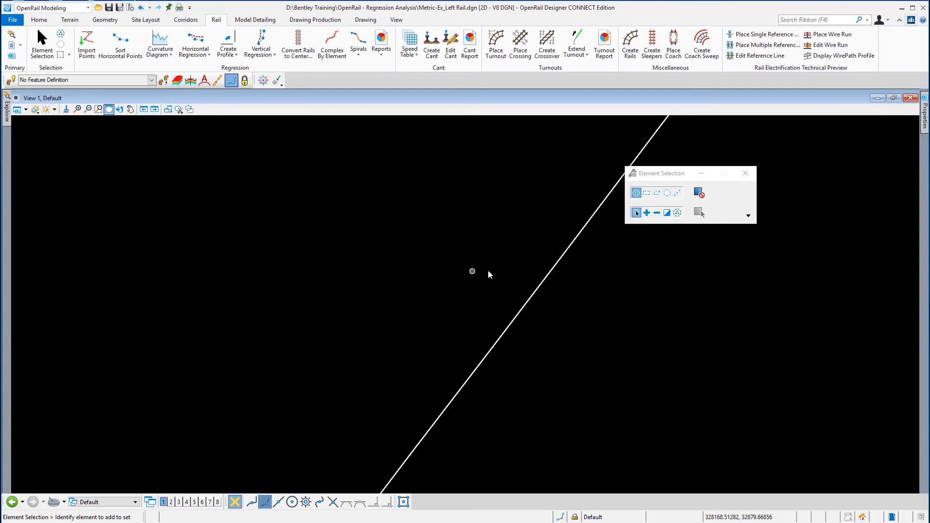
left_click(545, 280)
mouse_move(545, 281)
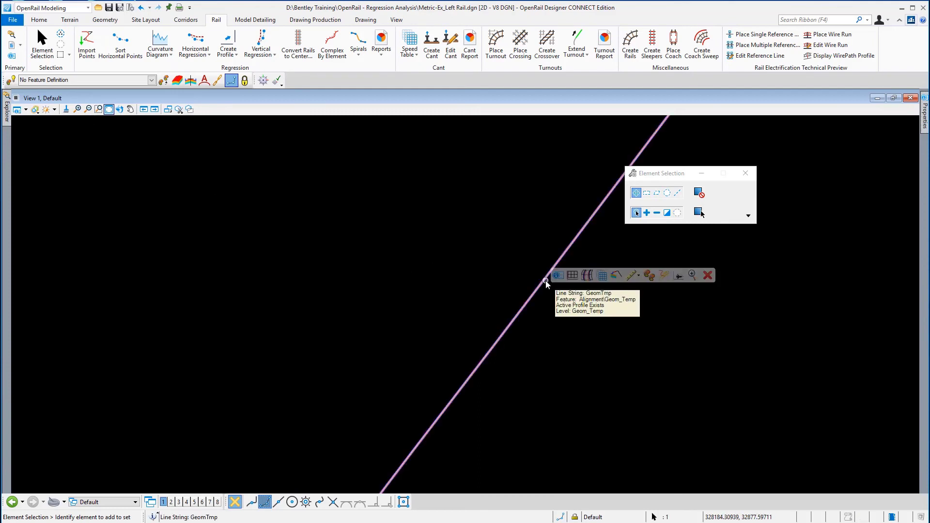
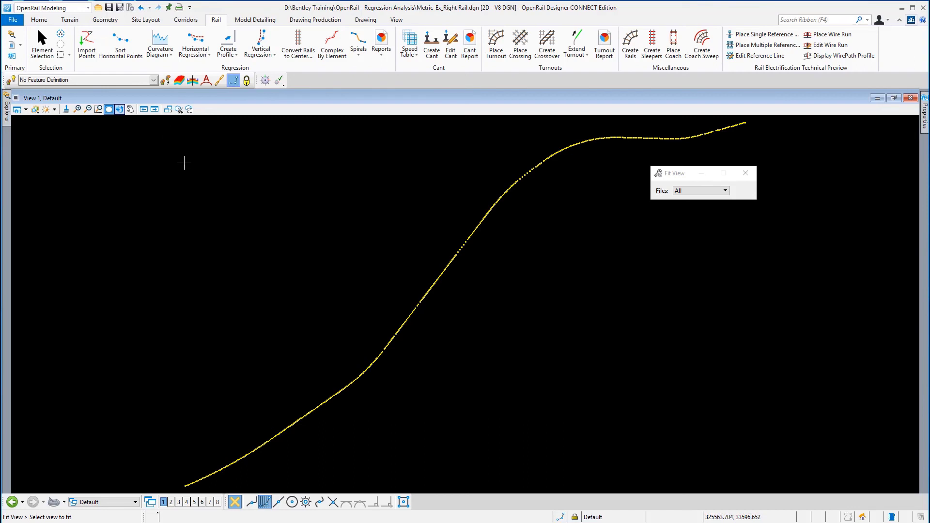
- Select all right rail points and add them to Sort Horizontal Points with the name prefix "Ex Right Rail"
left_click(60, 35)
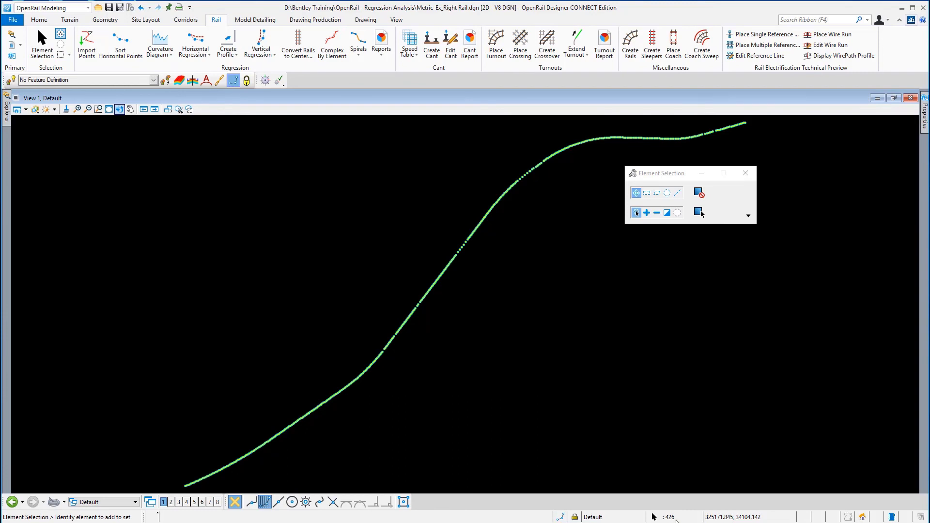
left_click(118, 52)
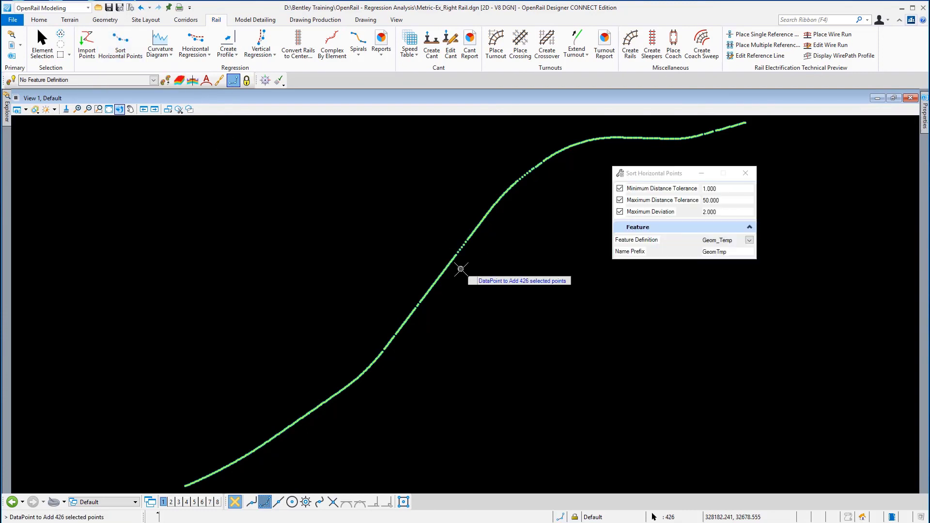
left_click(692, 253)
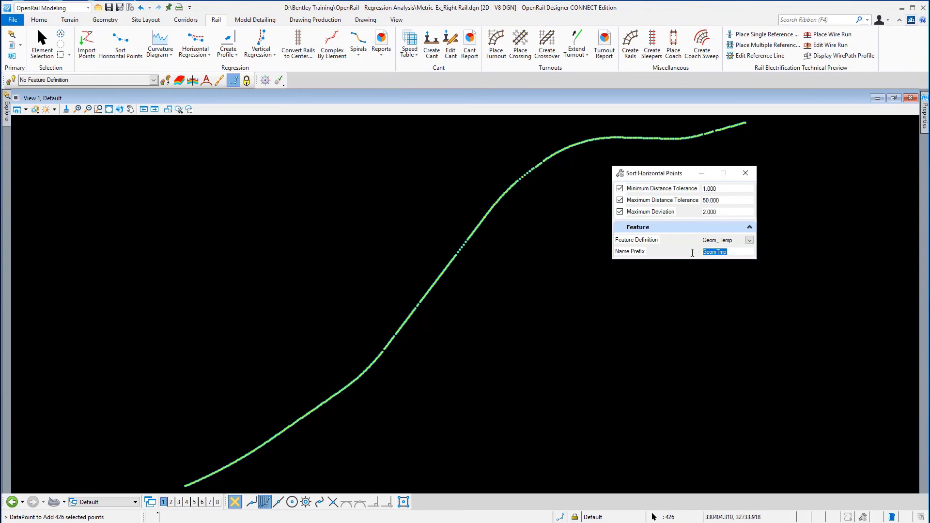
type("Ex Right Rail")
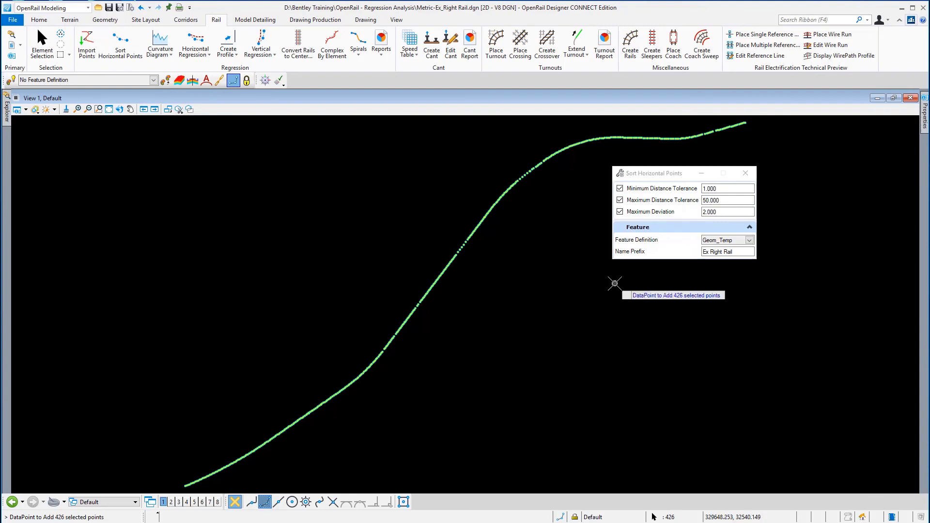
left_click(535, 287)
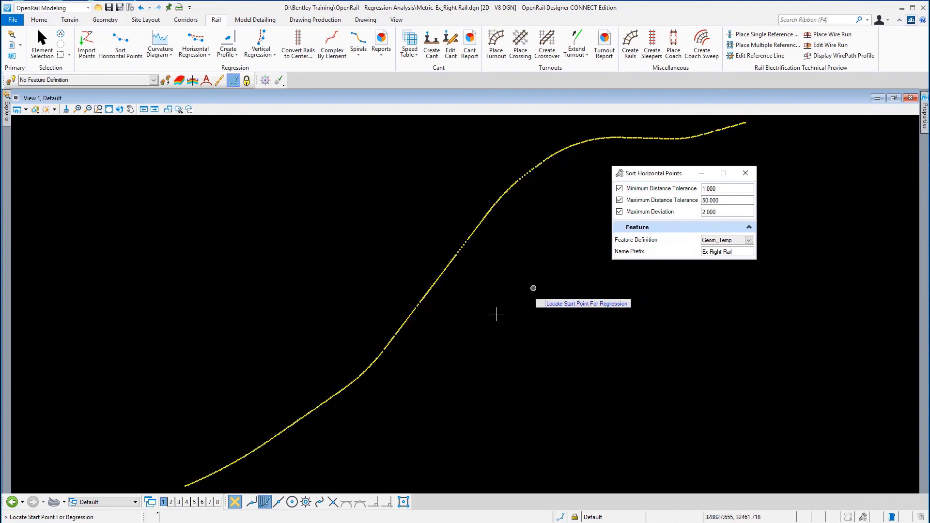
- Define the right rail regression's start at the southwestern end point and its direction with the adjacent second point
middle_click_drag(291, 389, 373, 300)
scroll(337, 338, "up", 5)
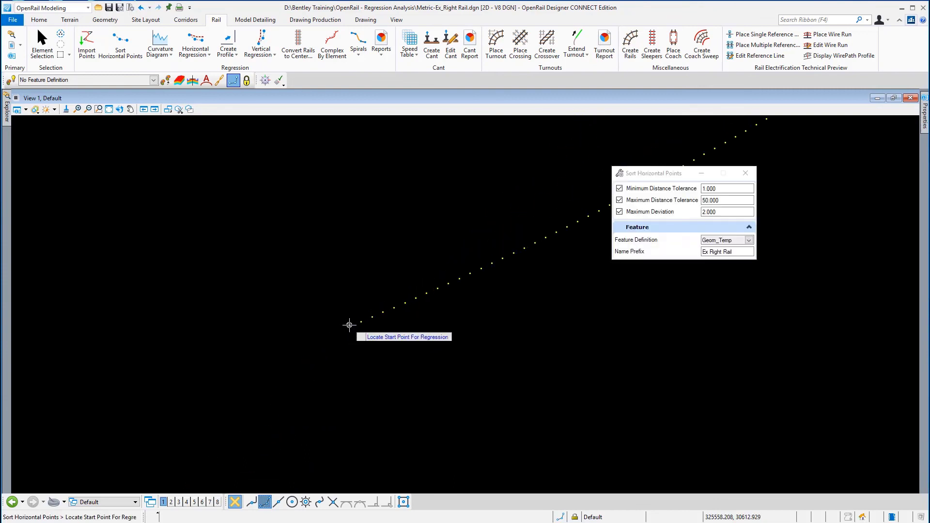
left_click(350, 326)
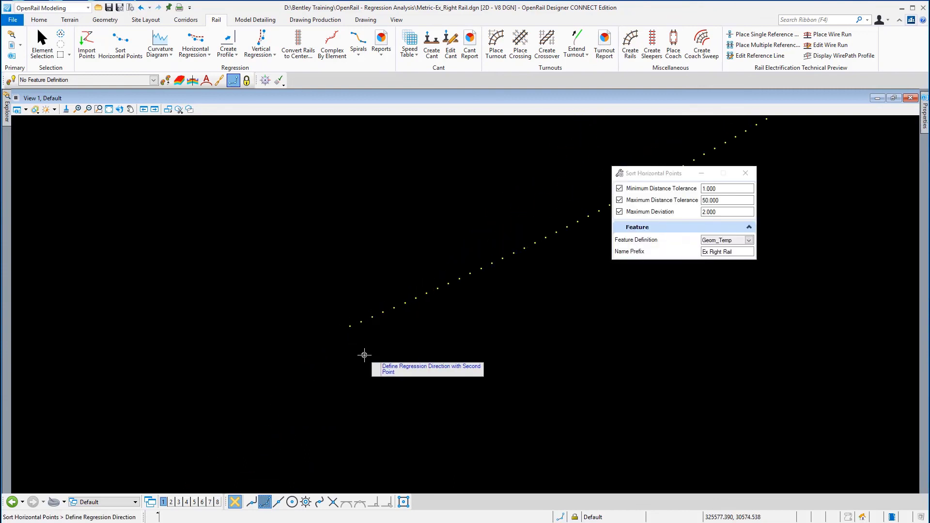
left_click(360, 321)
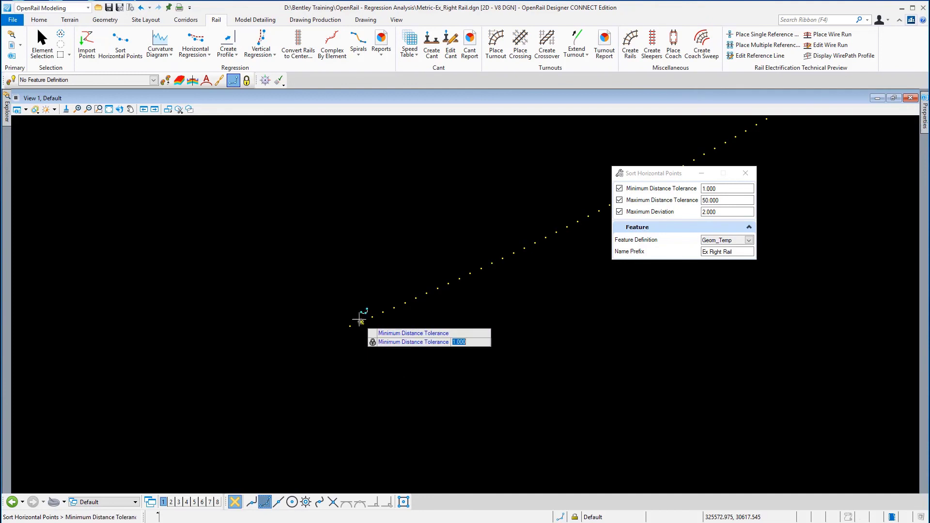
- Accept minimum distance tolerance 1, maximum distance tolerance 50 and maximum deviation 2 to sort the right rail points into a line string
left_click(285, 167)
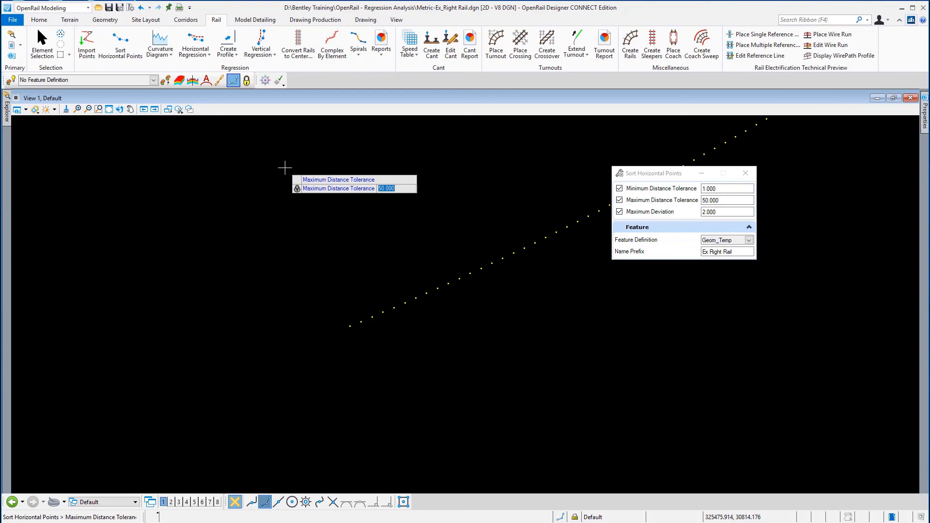
left_click(285, 168)
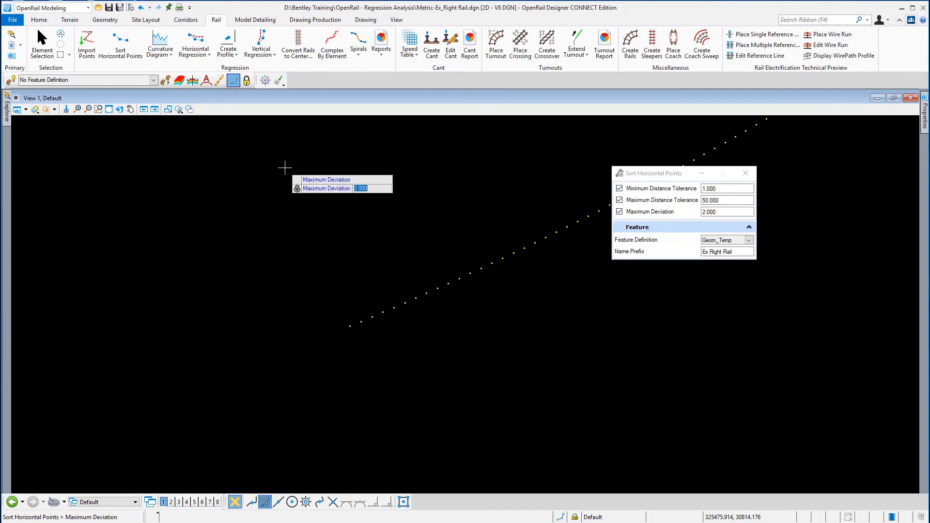
left_click(284, 167)
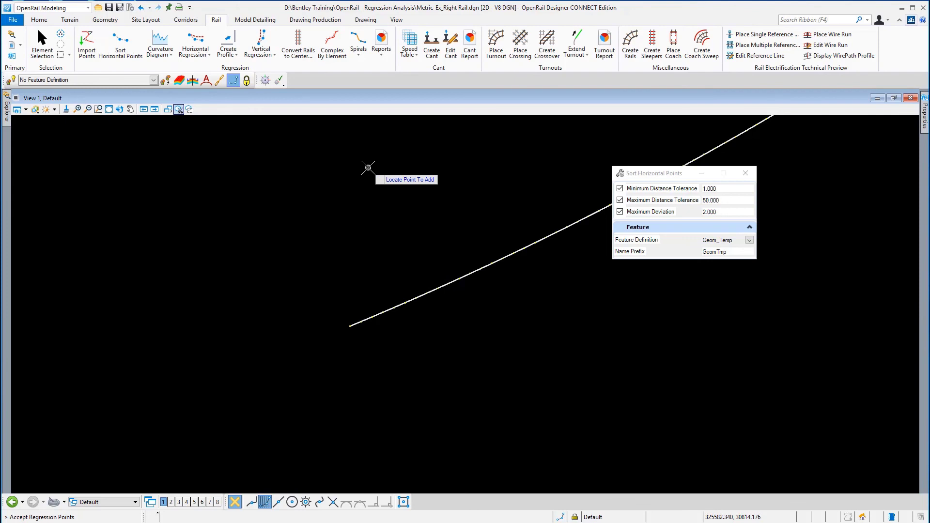
left_click(109, 109)
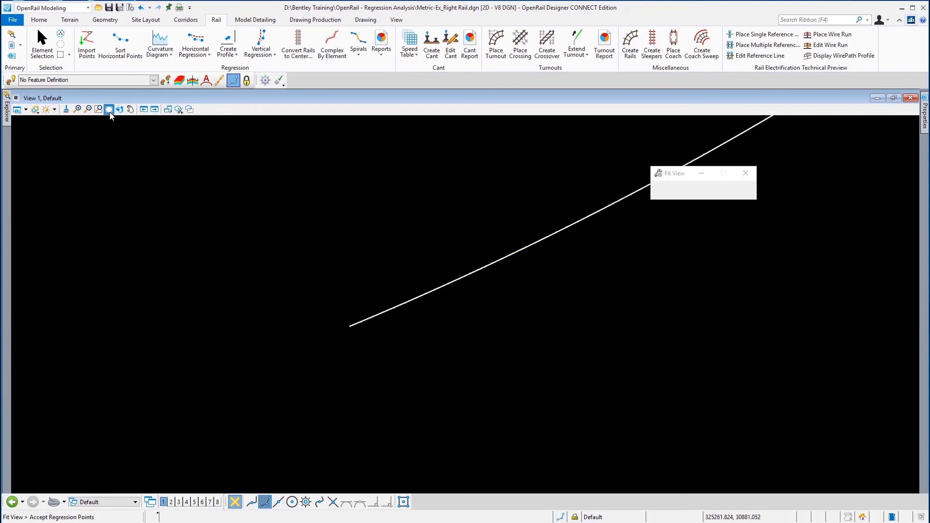